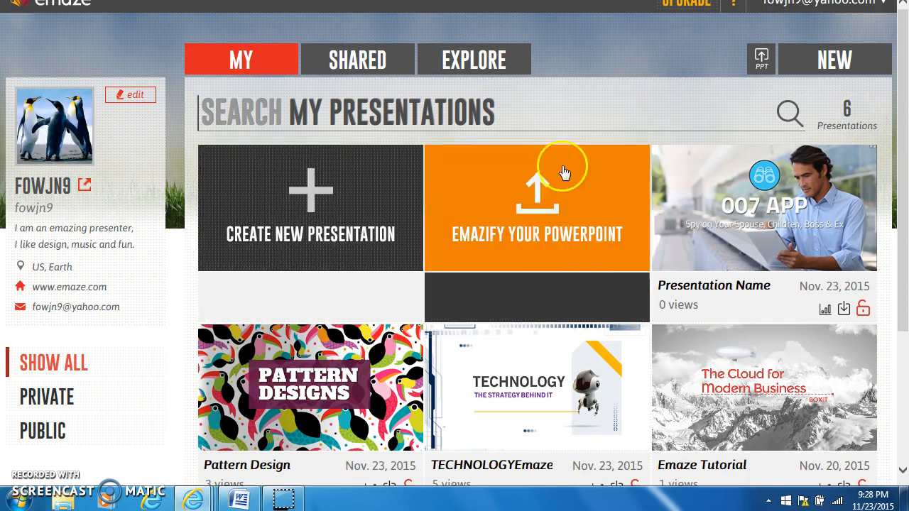
Look through the own, shared and explore presentation collections, and return to the own presentations.
left_click(235, 60)
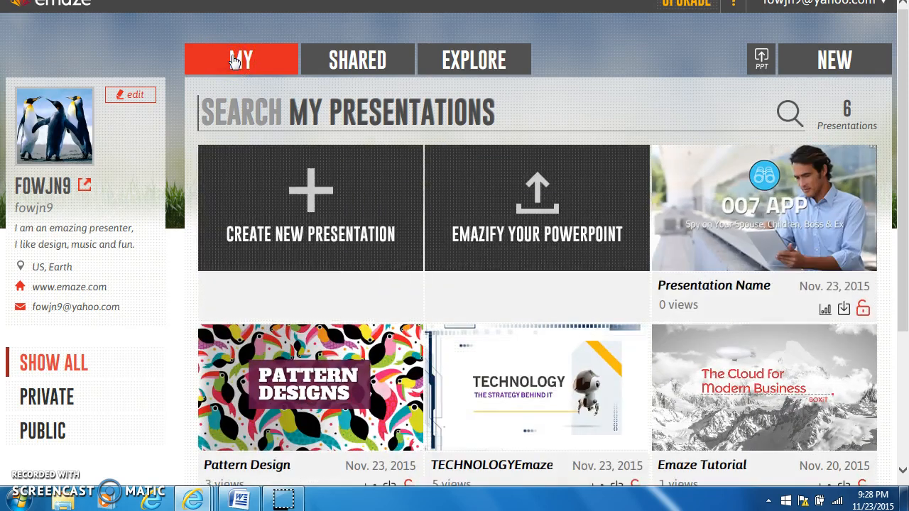
mouse_move(793, 163)
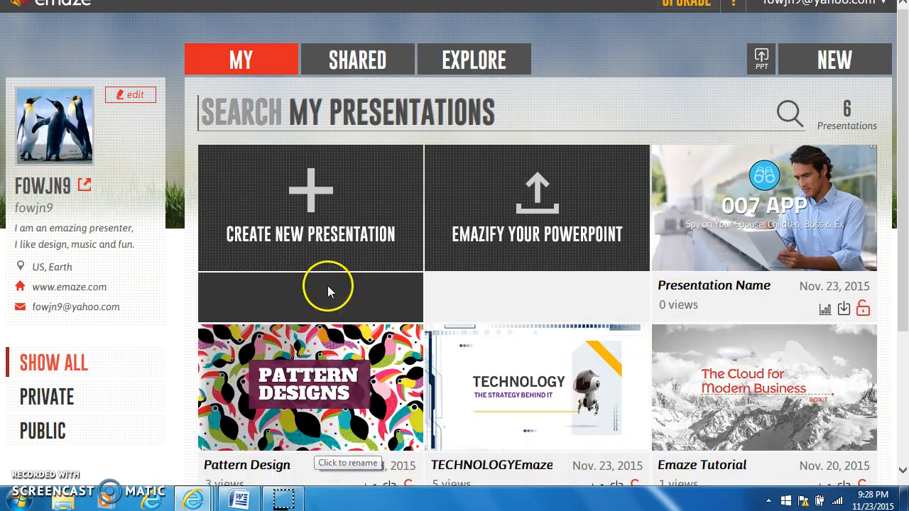
left_click(356, 57)
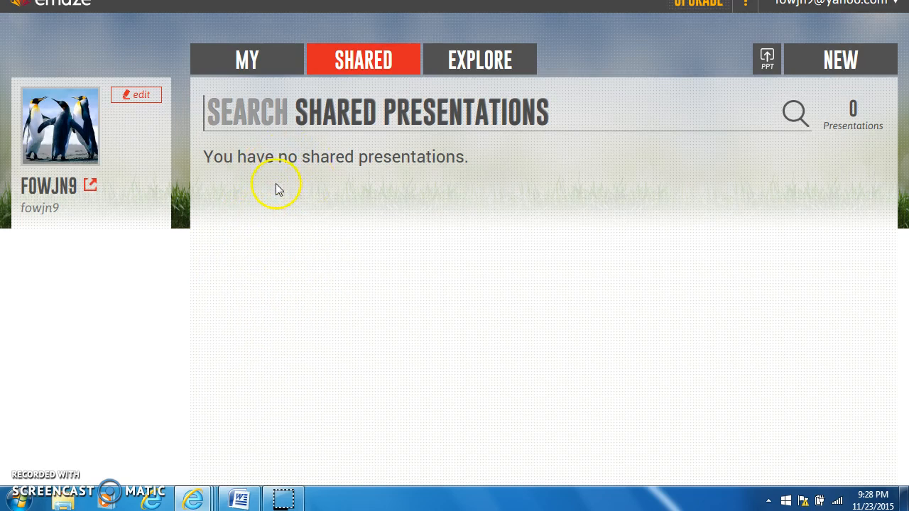
left_click(447, 63)
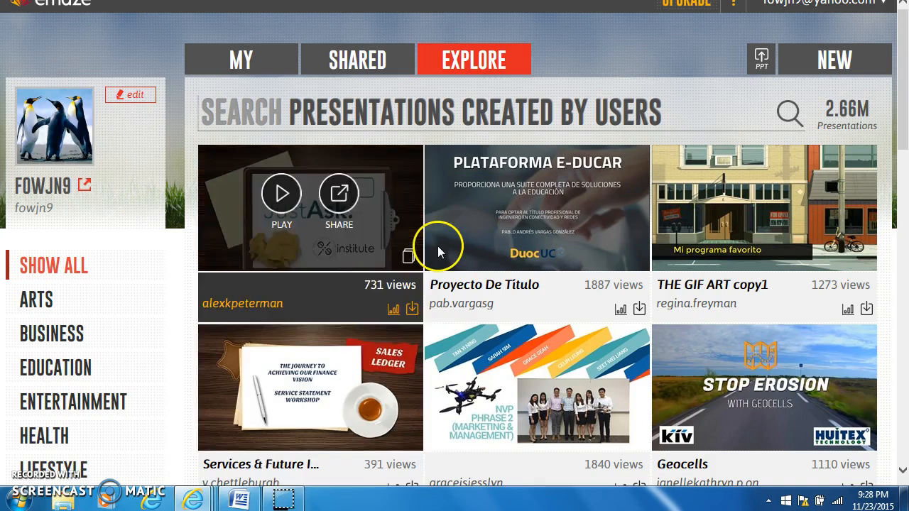
left_click(223, 65)
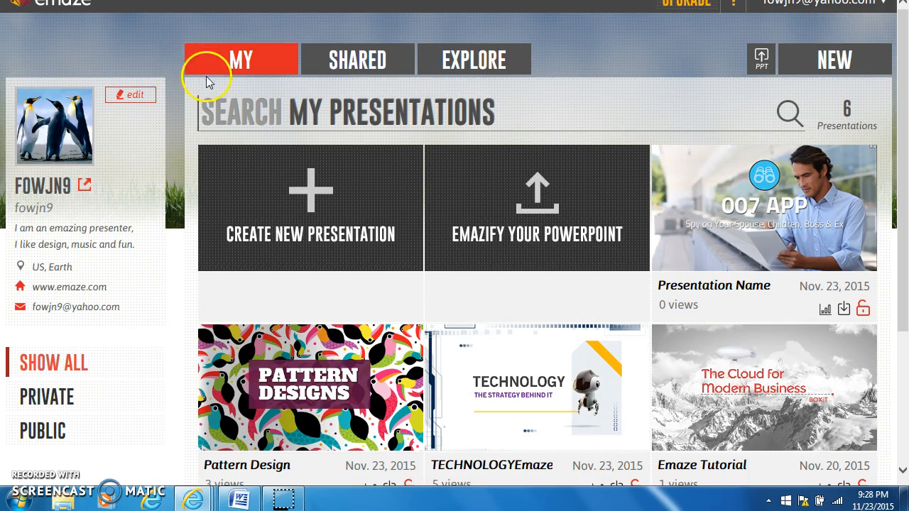
Create a new presentation from the Chalkboard template in the Education category, using the black color option.
left_click(281, 196)
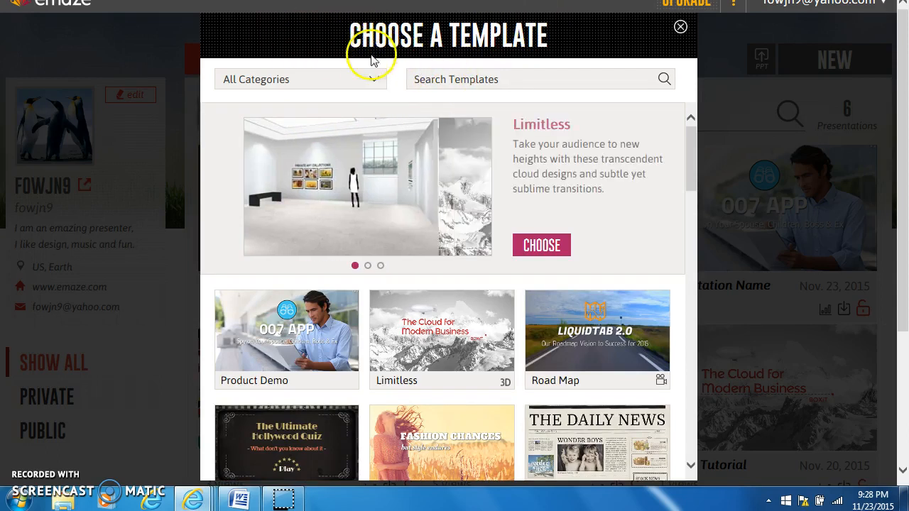
left_click(371, 78)
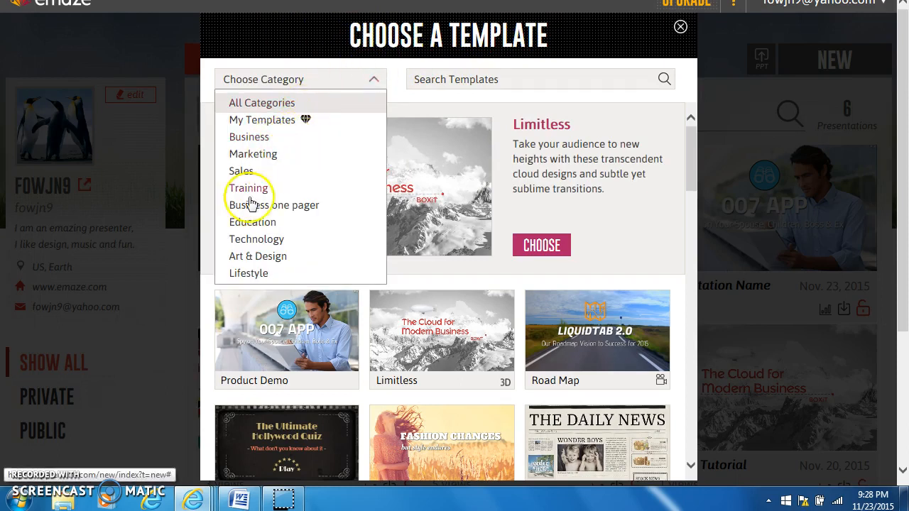
left_click(260, 221)
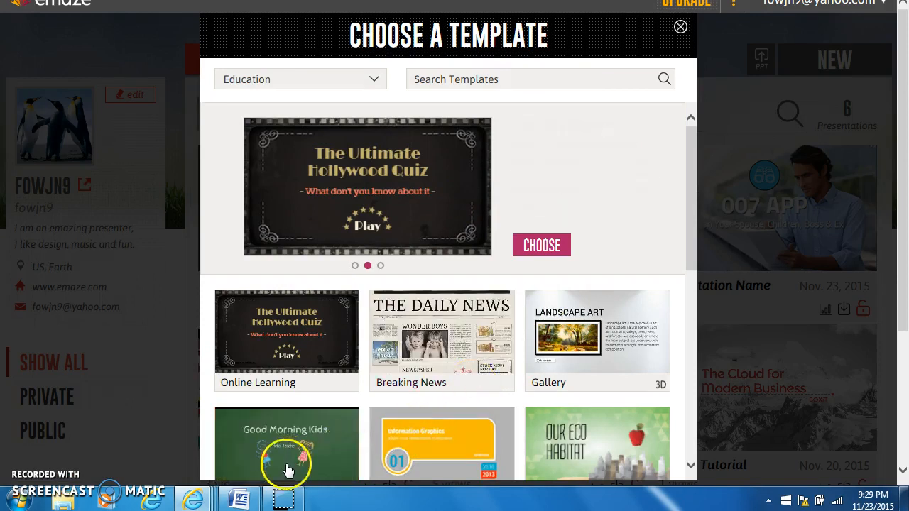
scroll(290, 469, "down", 1)
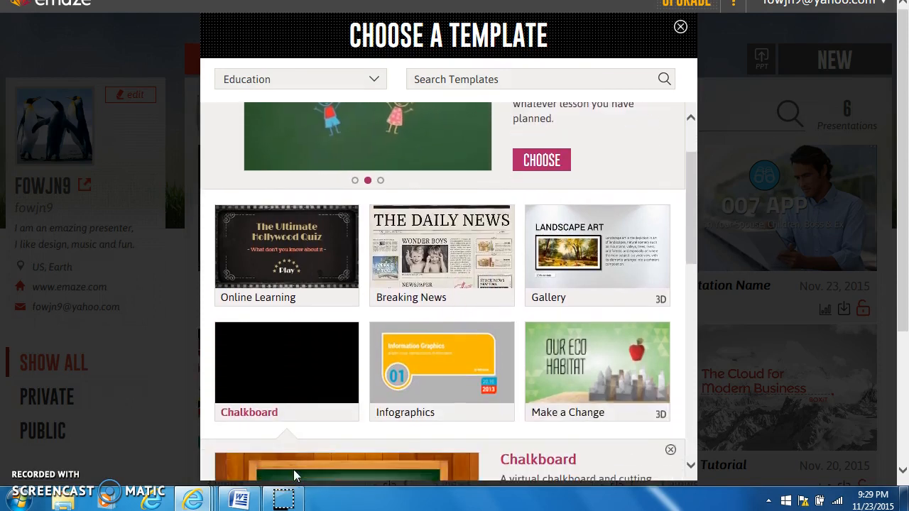
left_click(308, 470)
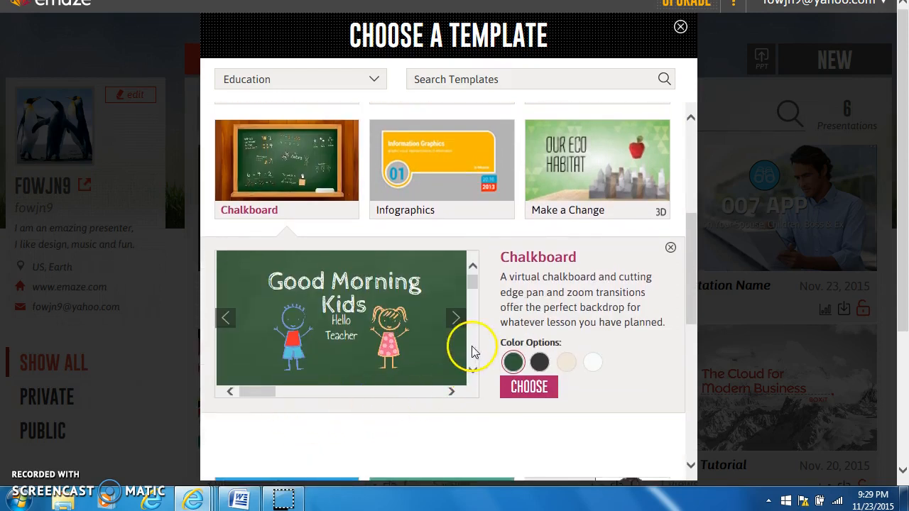
left_click(539, 363)
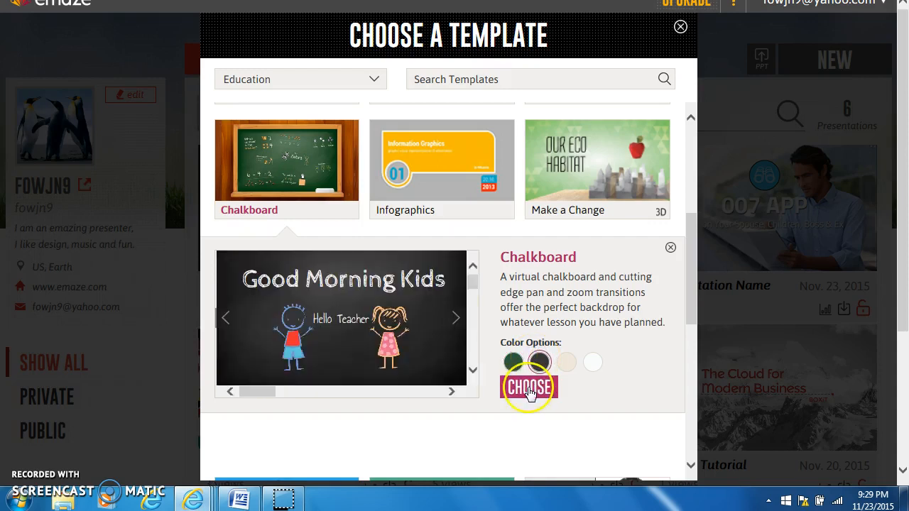
left_click(529, 387)
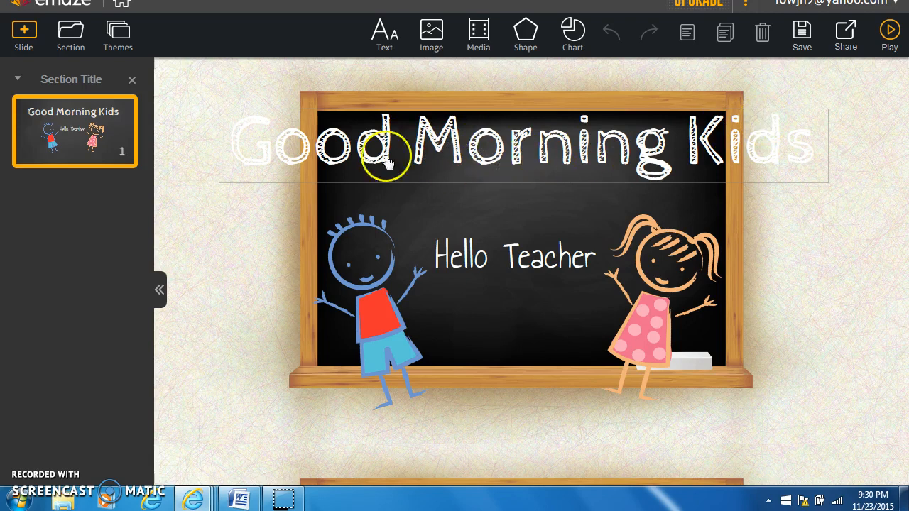
Narrow the "Good Morning Kids" title box from both sides to roughly the width of the chalkboard.
left_click(620, 137)
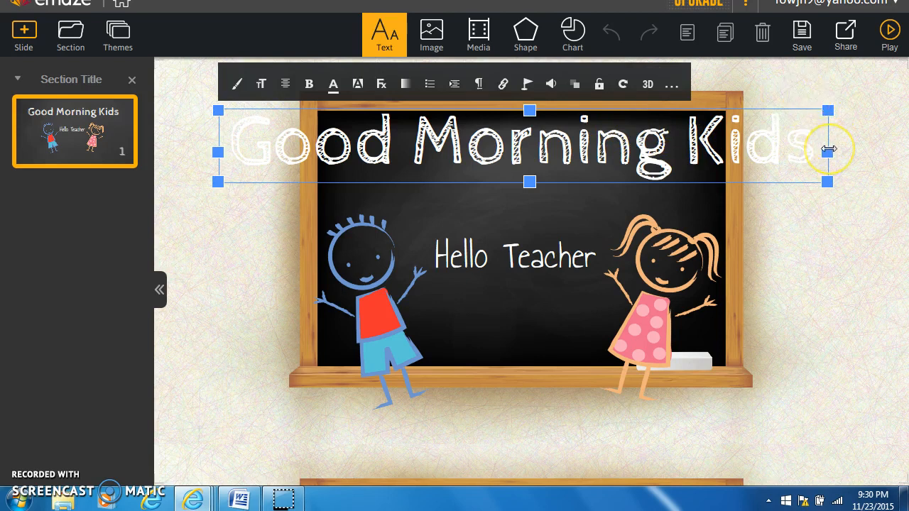
left_click_drag(828, 149, 764, 156)
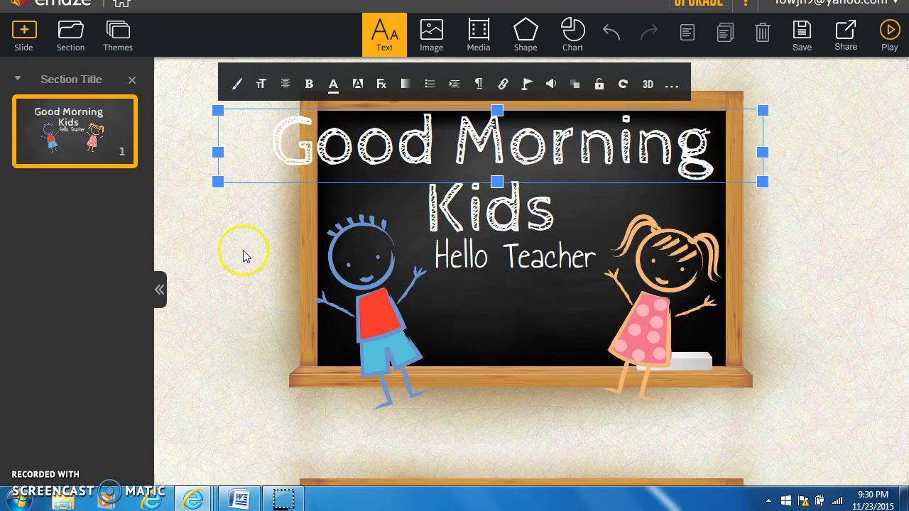
left_click_drag(219, 154, 292, 153)
left_click(356, 196)
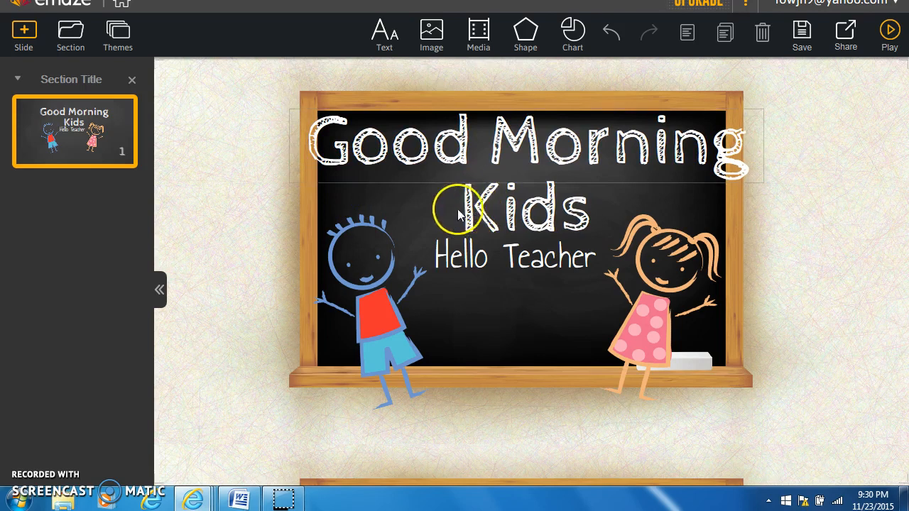
Change the "Good Morning Kids" title text to the salmon red color and make it bold.
left_click(485, 192)
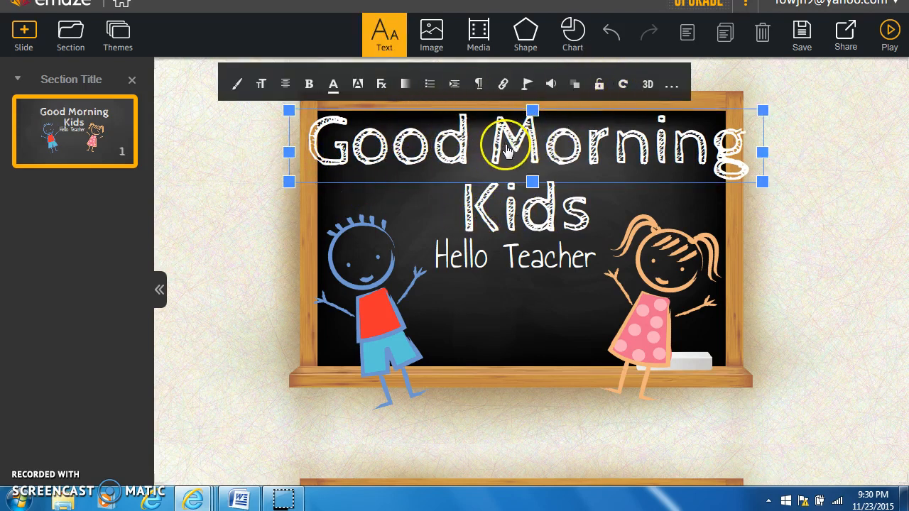
left_click(318, 148)
left_click(333, 85)
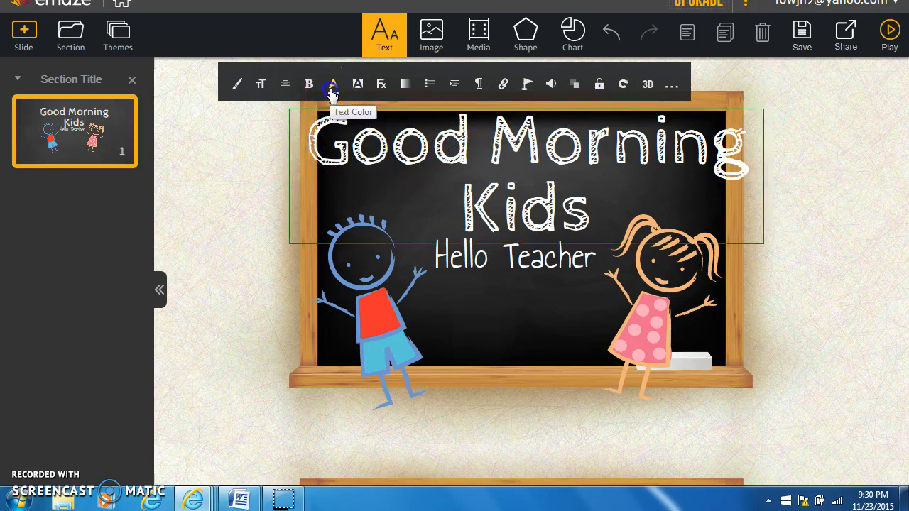
left_click(333, 87)
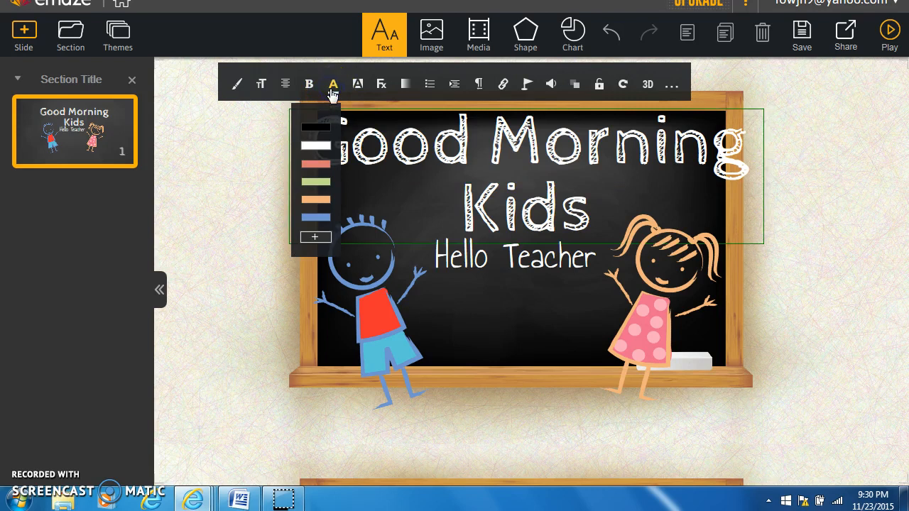
left_click(316, 165)
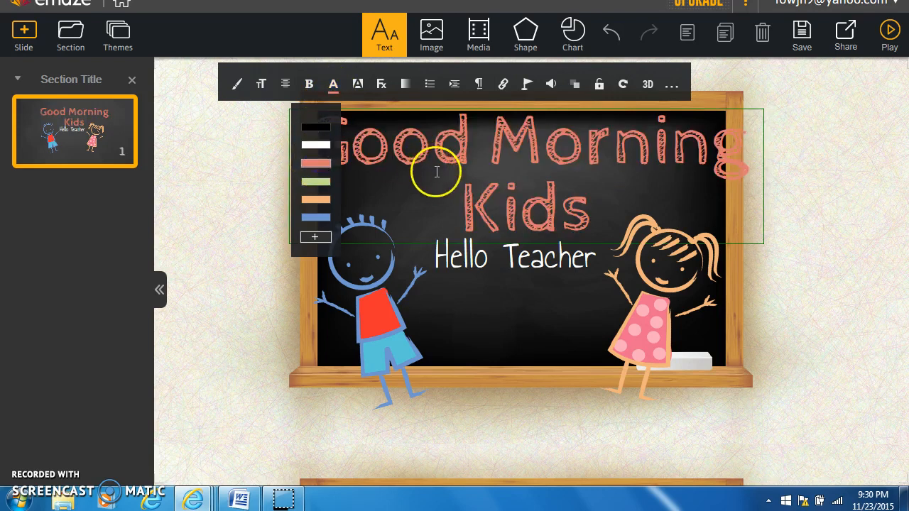
left_click(307, 85)
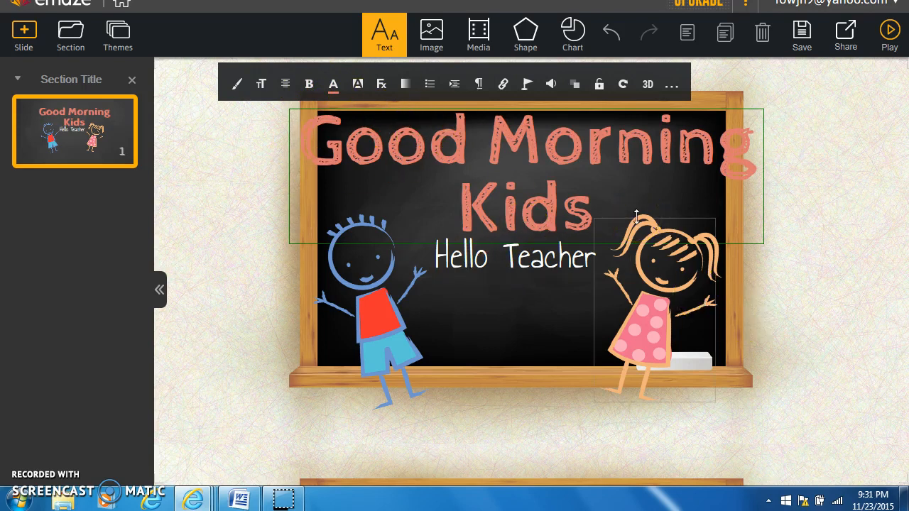
Look at the options for inserting an image and browse the Documents library, without choosing a file.
left_click(435, 37)
left_click(469, 65)
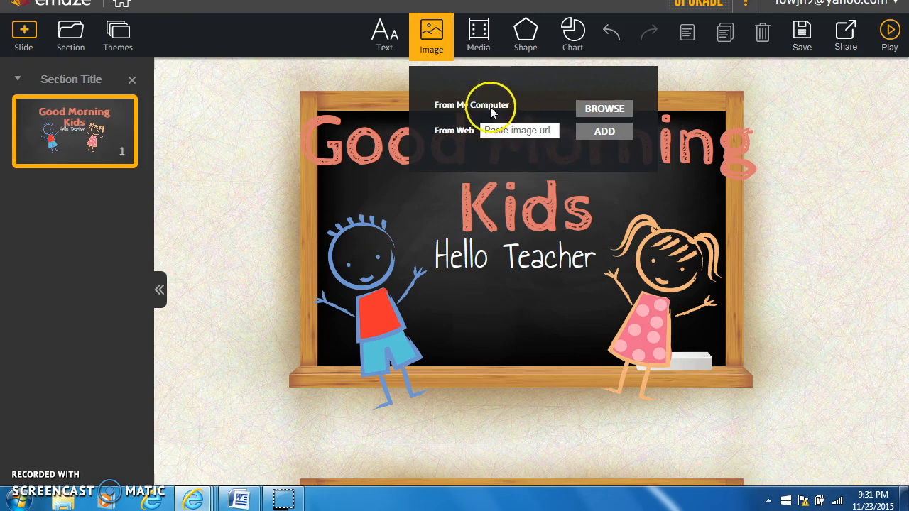
left_click(599, 110)
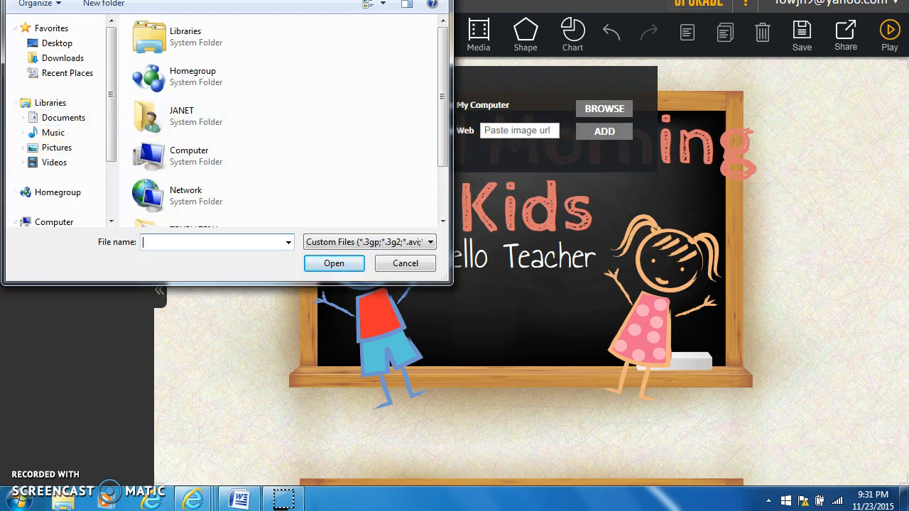
left_click(71, 119)
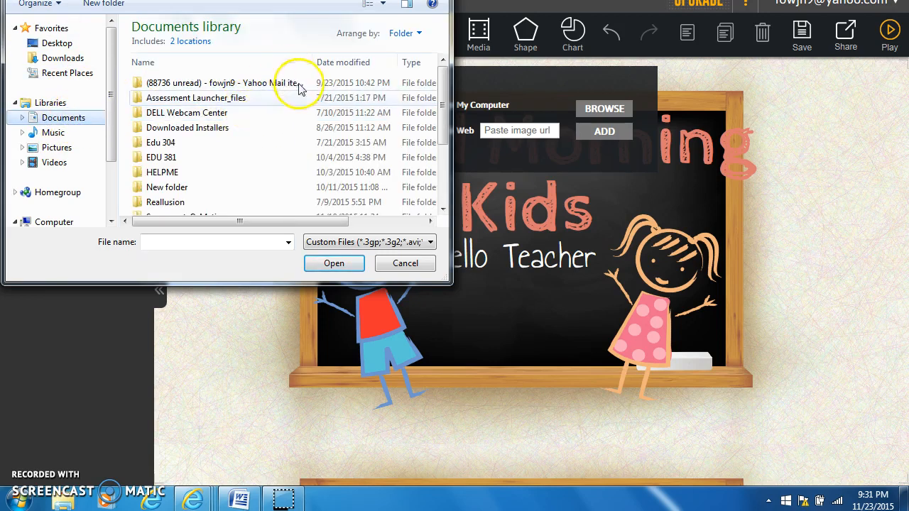
left_click(403, 264)
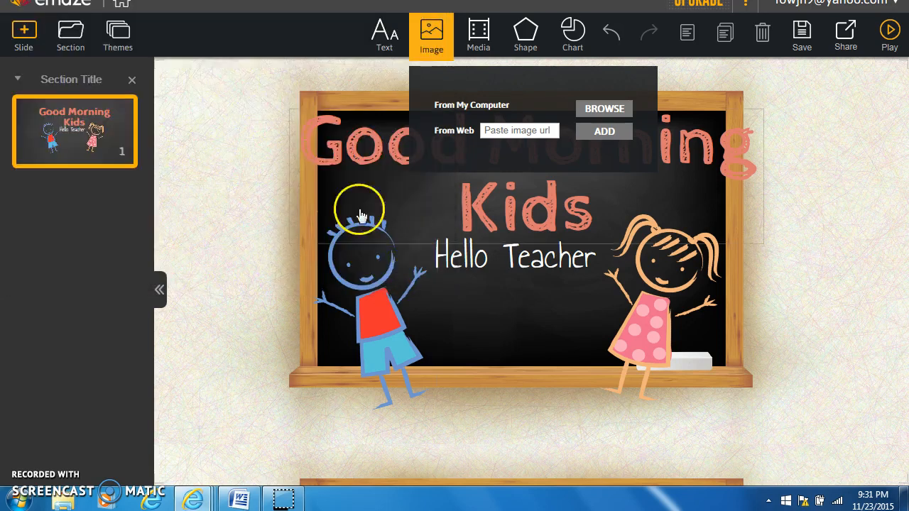
Examine the options for inserting media, shapes and charts on the slide.
left_click(482, 32)
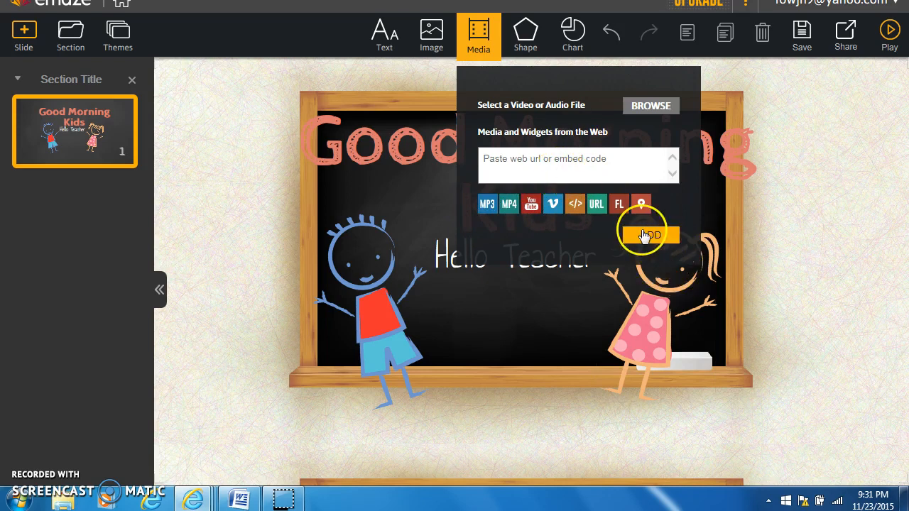
left_click(343, 83)
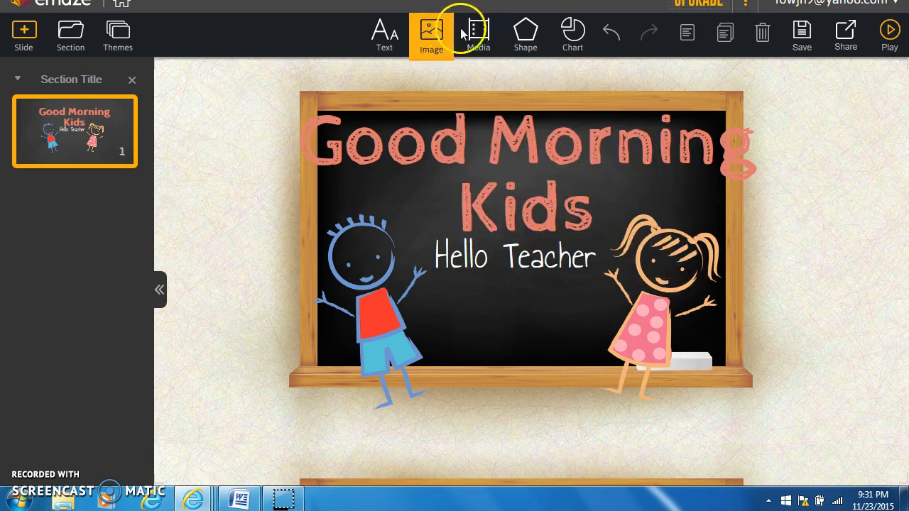
left_click(523, 34)
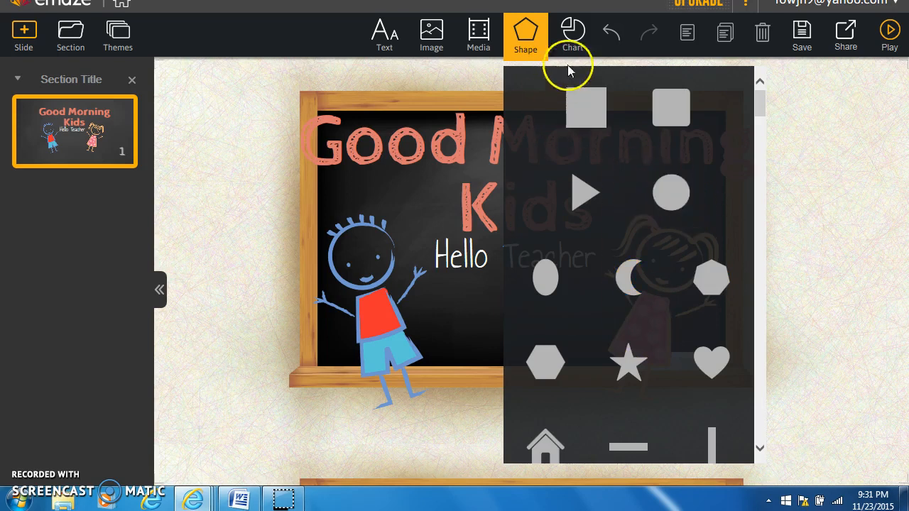
left_click(576, 44)
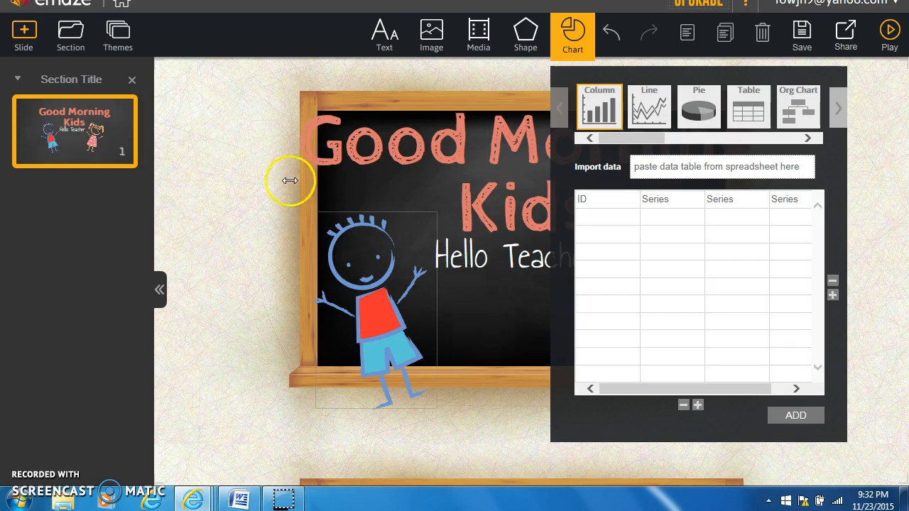
left_click(261, 164)
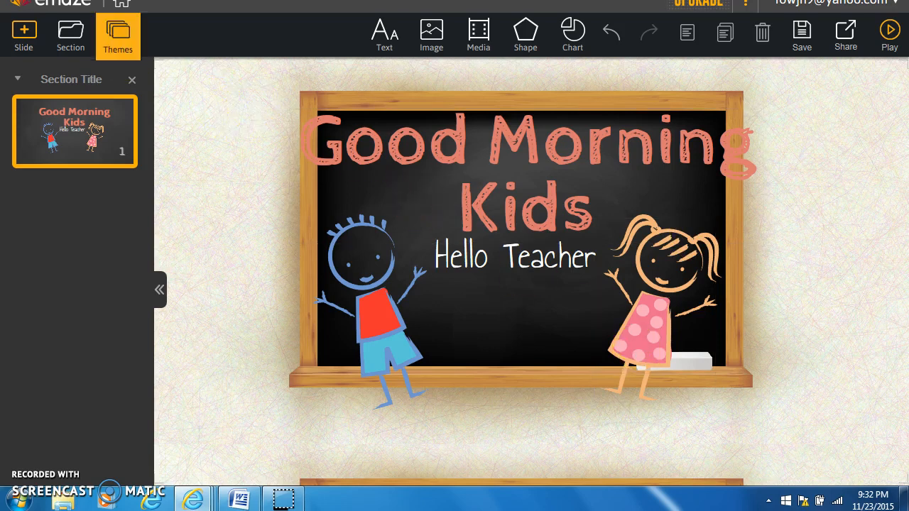
Check the PowerPoint import without choosing a file, and add the Numbers slide from the slide gallery.
left_click(21, 29)
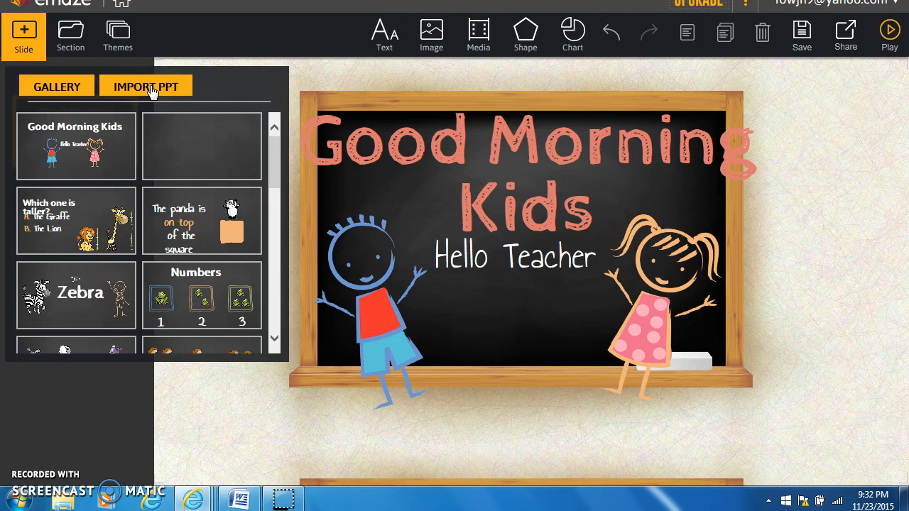
left_click(146, 86)
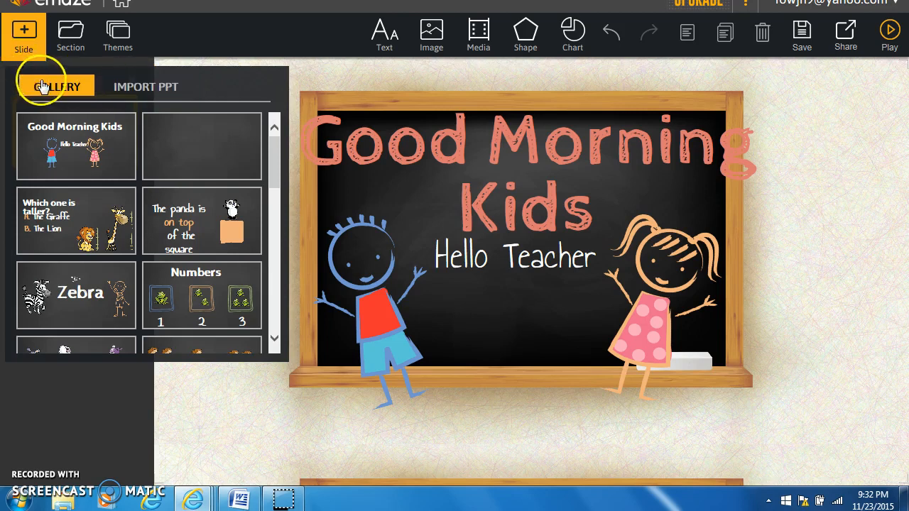
left_click(147, 88)
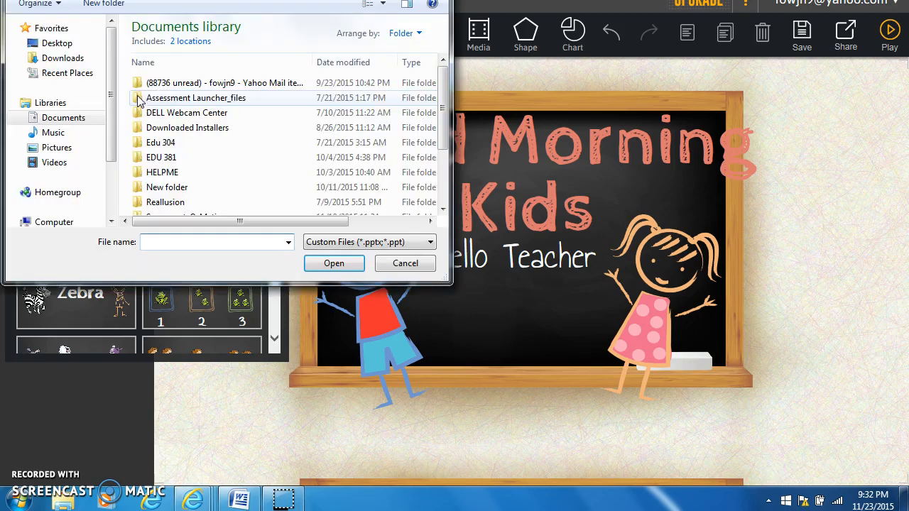
left_click(404, 266)
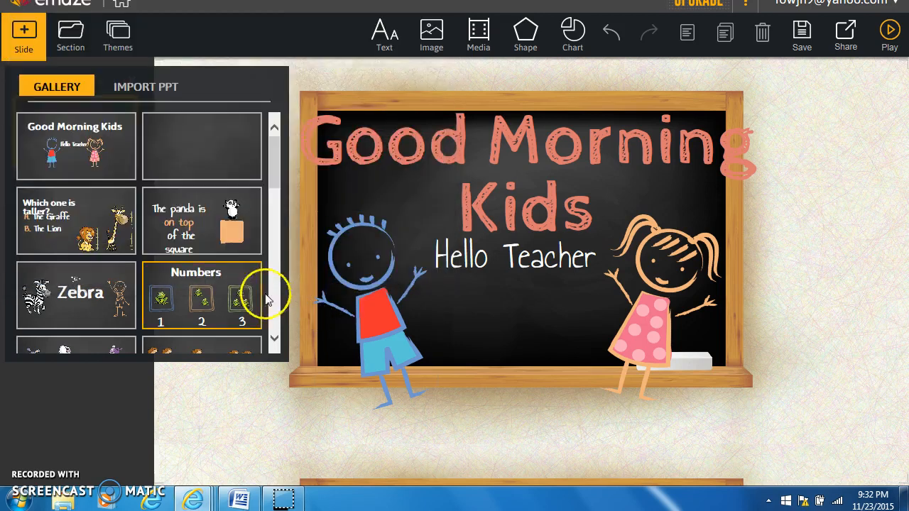
left_click(193, 301)
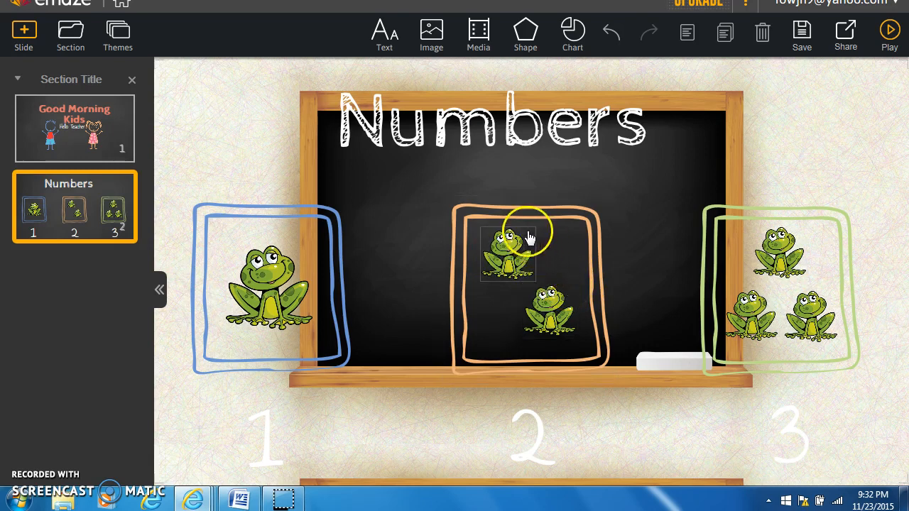
Review the media insertion options and the chart types, and try to add a pie chart without entering any data.
left_click(481, 42)
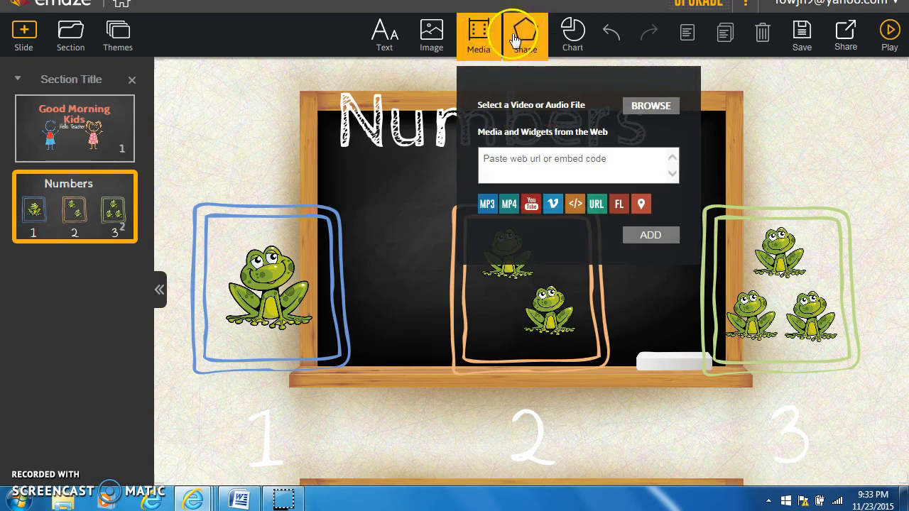
left_click(571, 39)
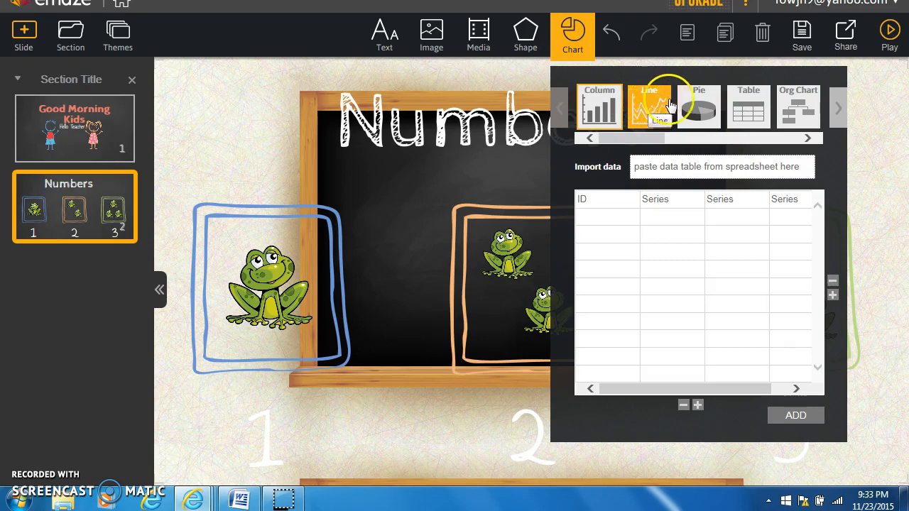
left_click(694, 108)
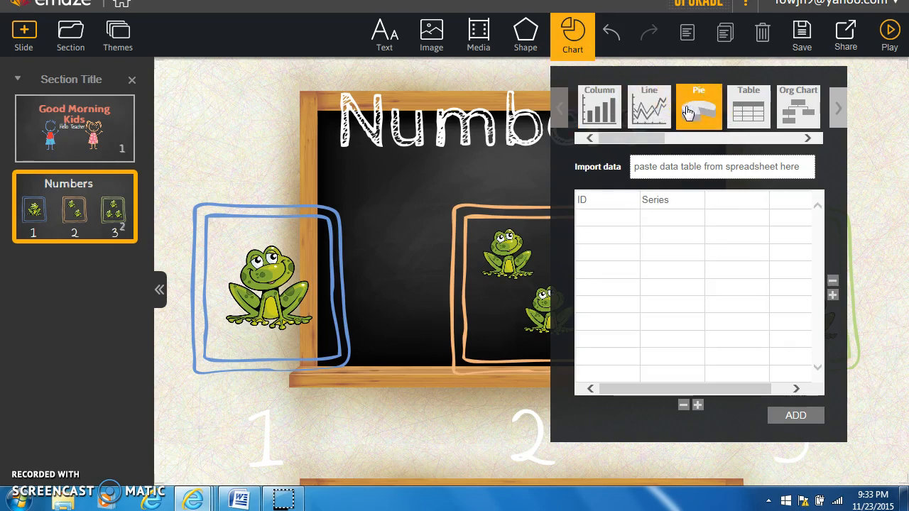
left_click(772, 416)
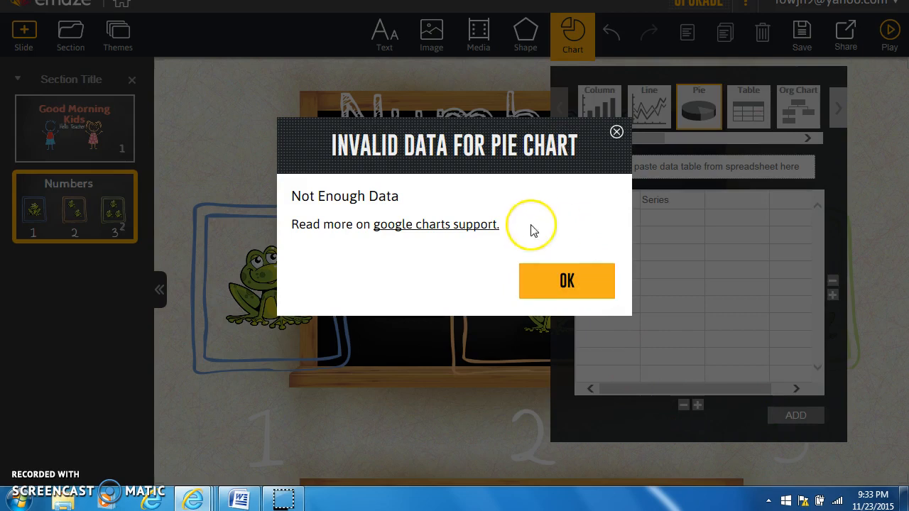
left_click(616, 133)
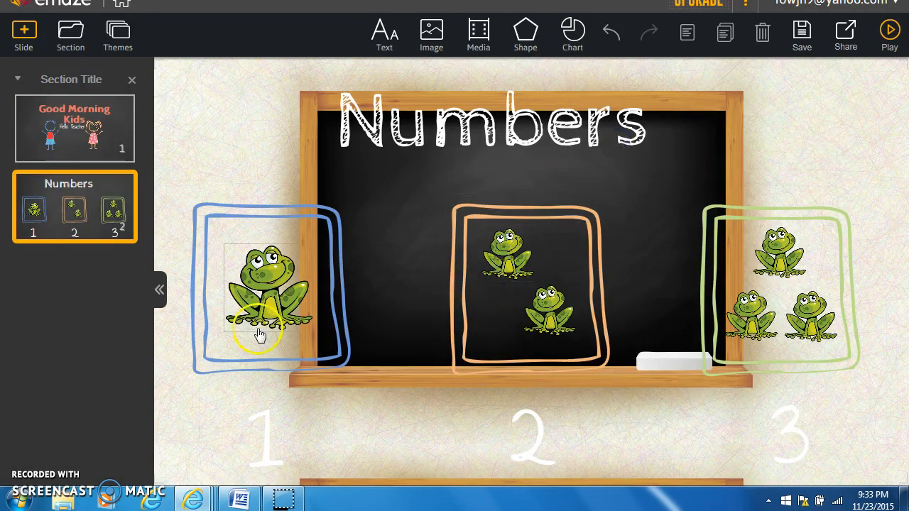
Shift the blue frame above the number 1 rightward onto the blackboard by adjusting its left and right edges.
left_click(184, 282)
left_click_drag(180, 299, 240, 294)
left_click(345, 287)
left_click_drag(372, 272, 434, 273)
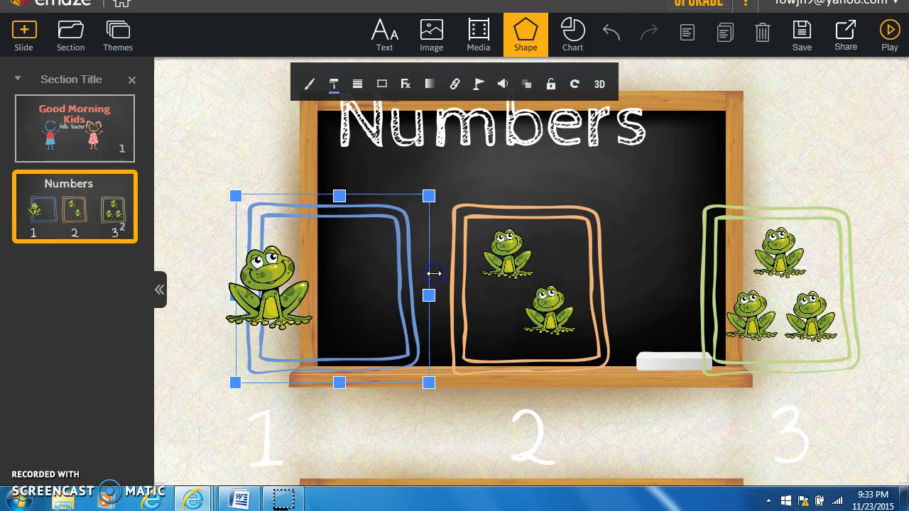
left_click(365, 262)
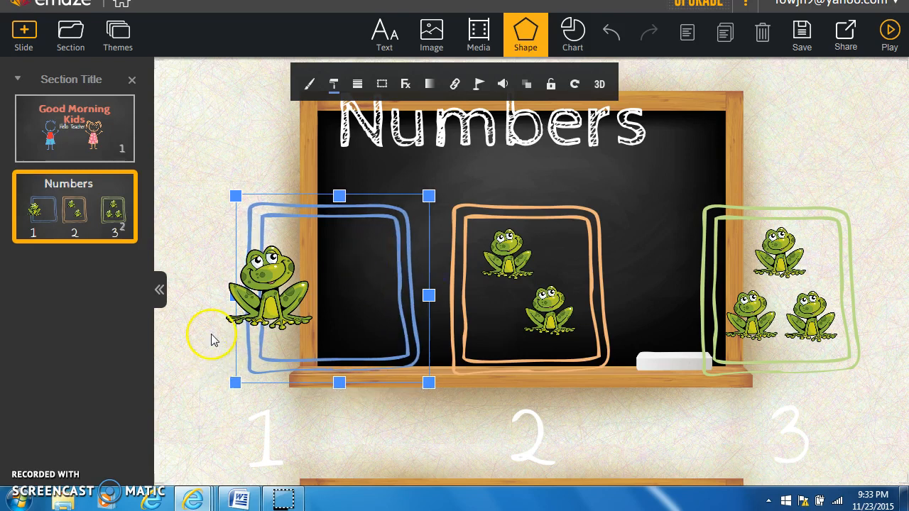
Widen the single frog picture and reposition it inside the blue frame.
left_click(234, 296)
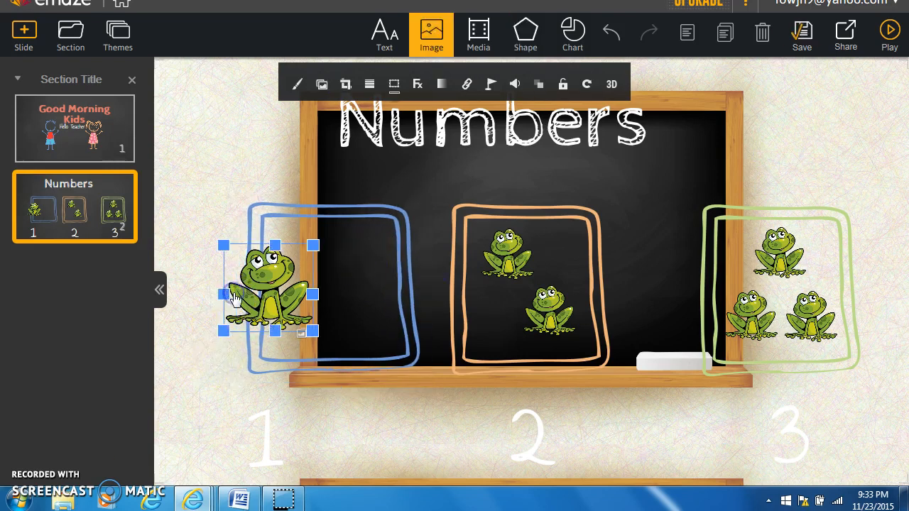
left_click_drag(223, 294, 382, 290)
left_click(254, 327)
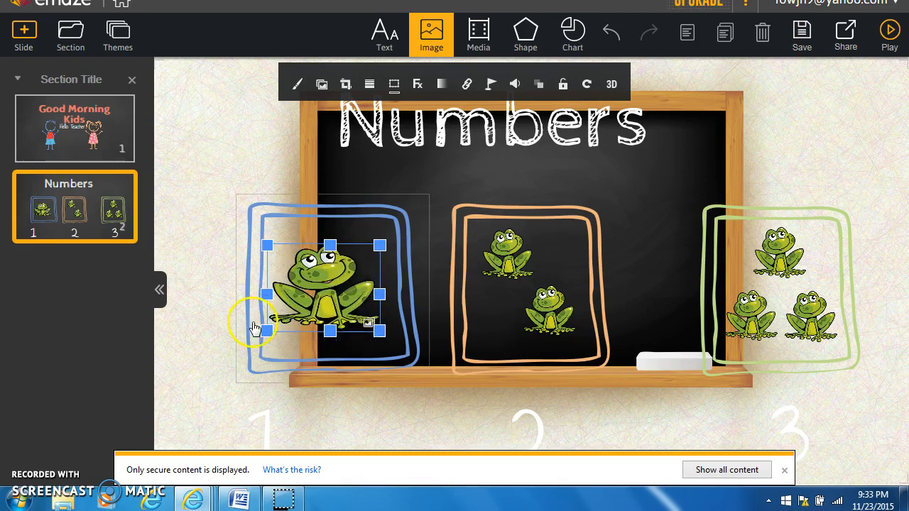
Narrow the blue frame from its left edge to a width of about 393, and deselect it.
left_click(245, 283)
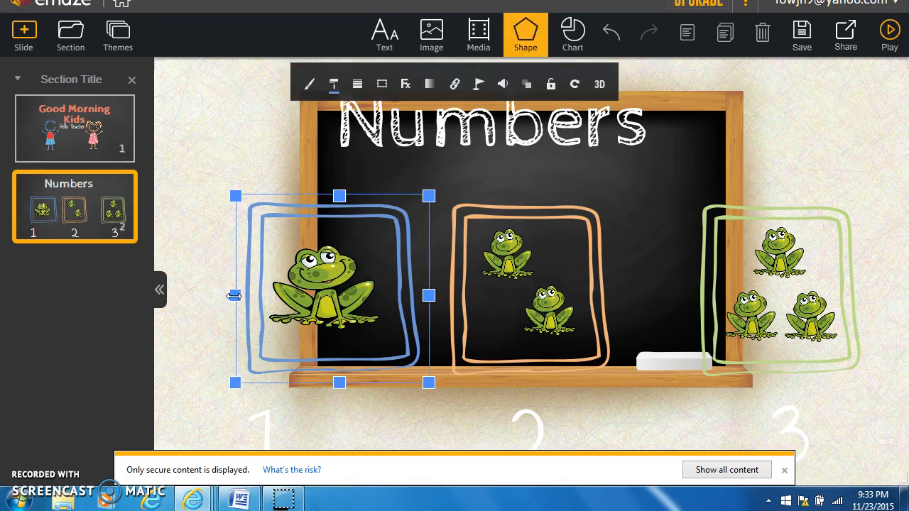
left_click_drag(244, 301, 275, 316)
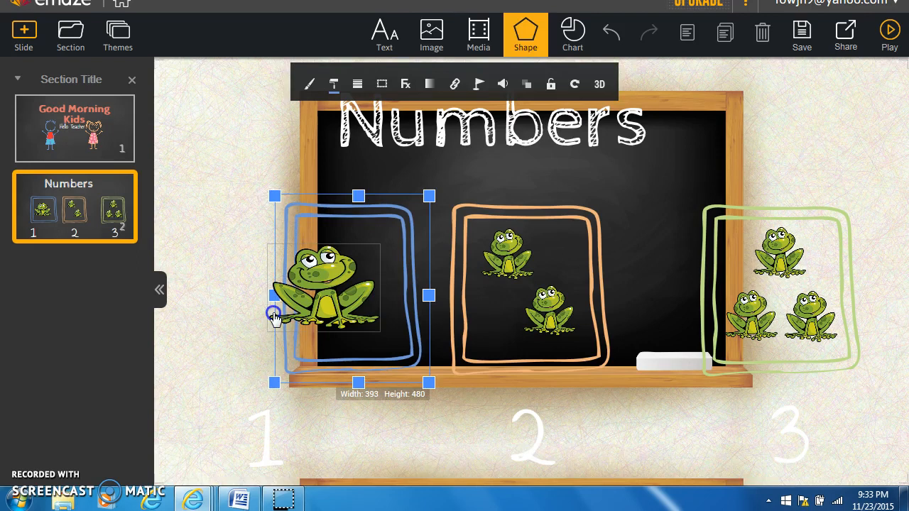
left_click(274, 197)
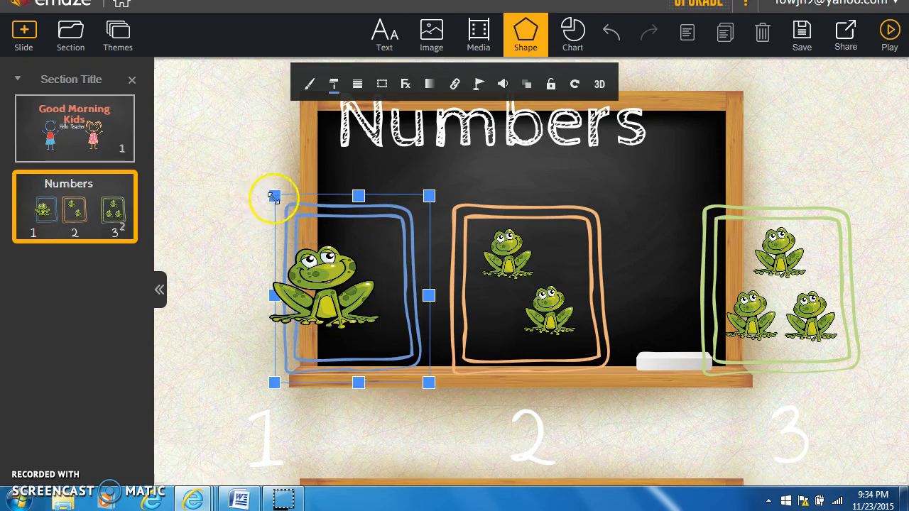
left_click(243, 222)
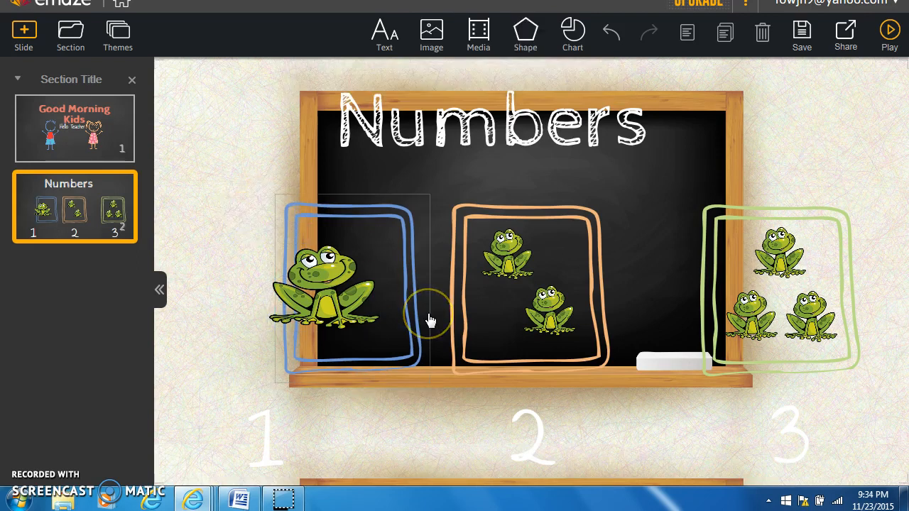